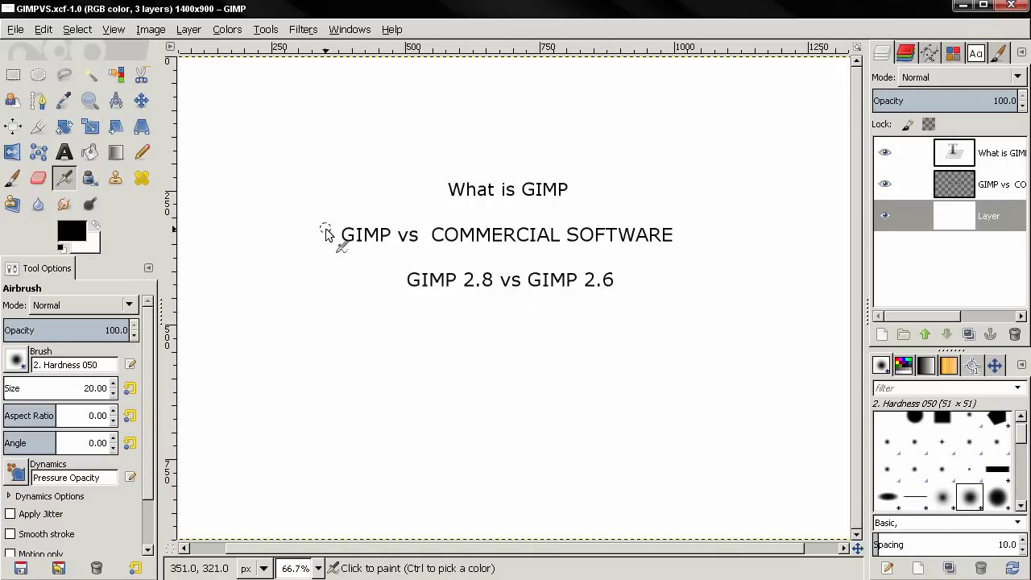
Examine the Paintbrush and Text tool options and the single-window mode setting.
key("p")
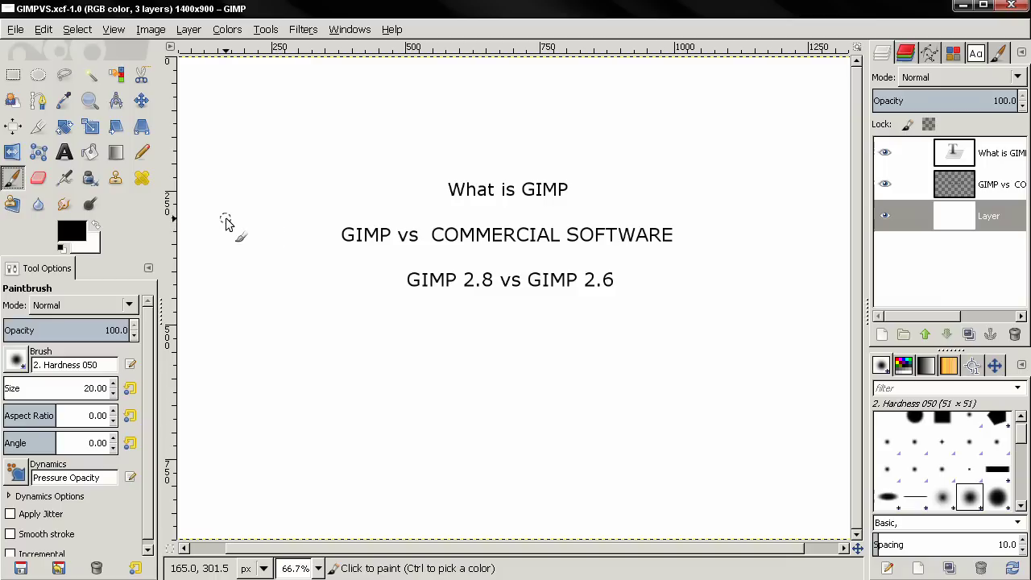
left_click(64, 152)
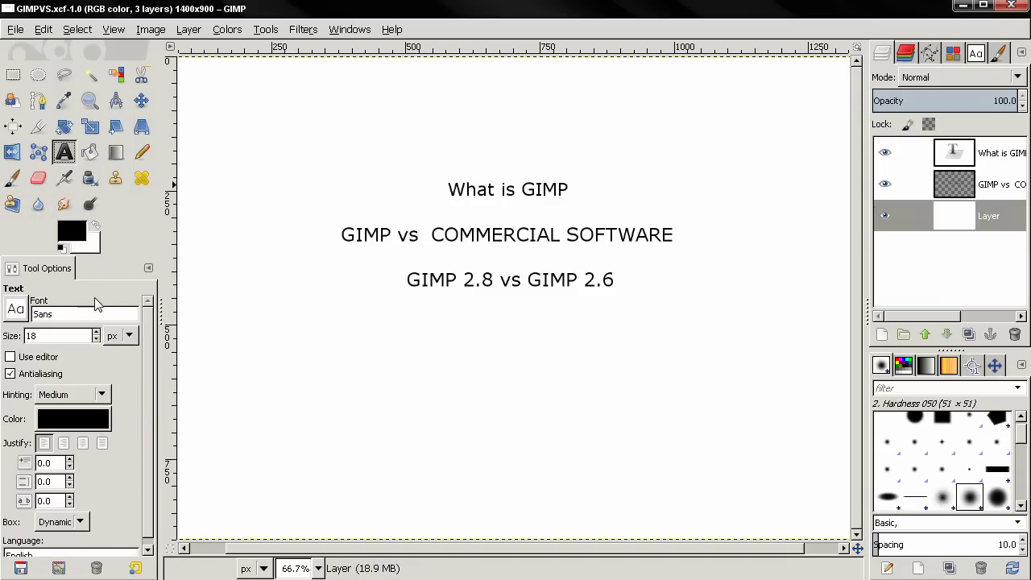
left_click(335, 29)
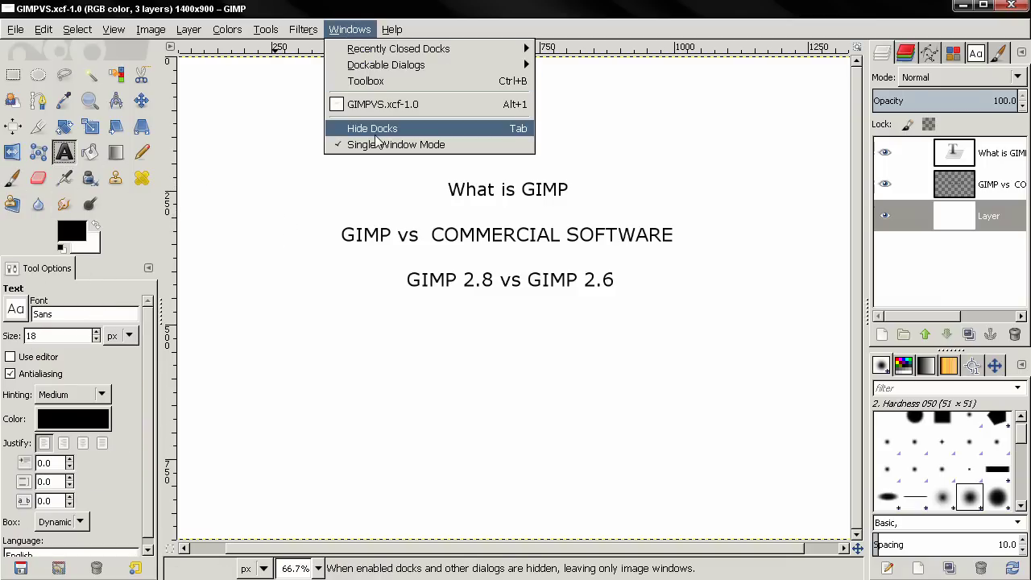
left_click(407, 16)
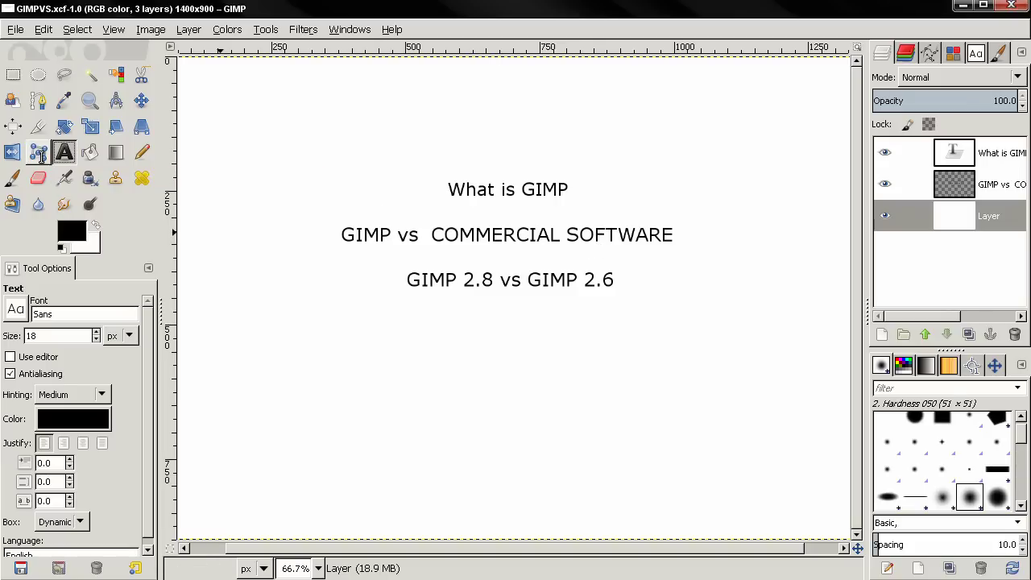
Activate the Paintbrush in Dissolve mode and review the blend modes available for layers.
left_click(12, 177)
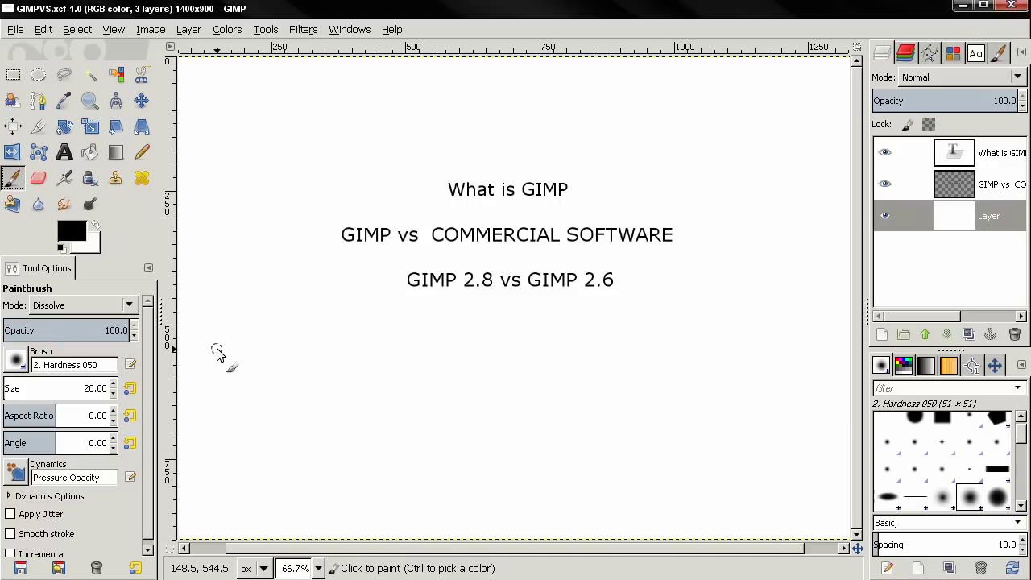
left_click(959, 75)
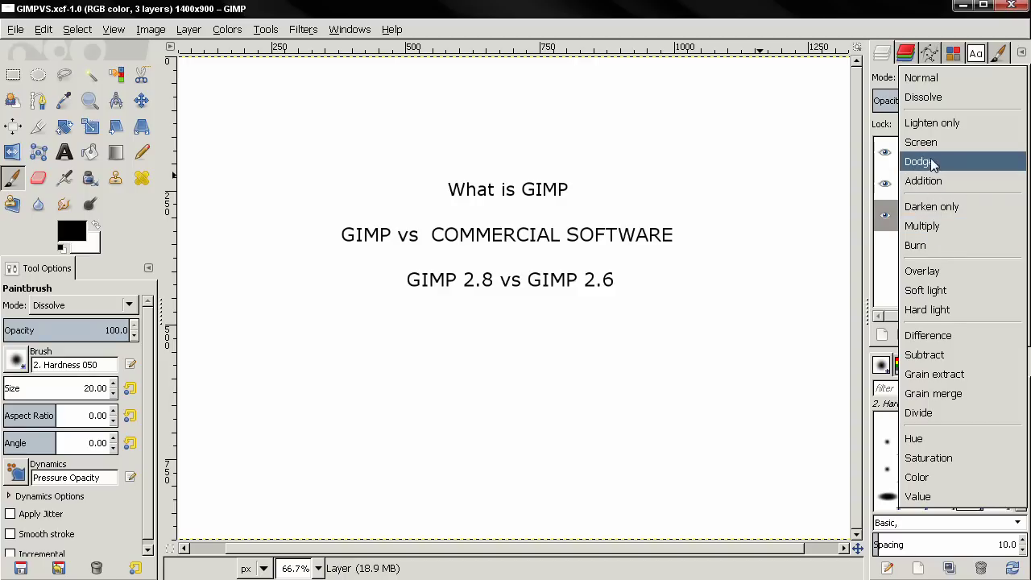
left_click(808, 90)
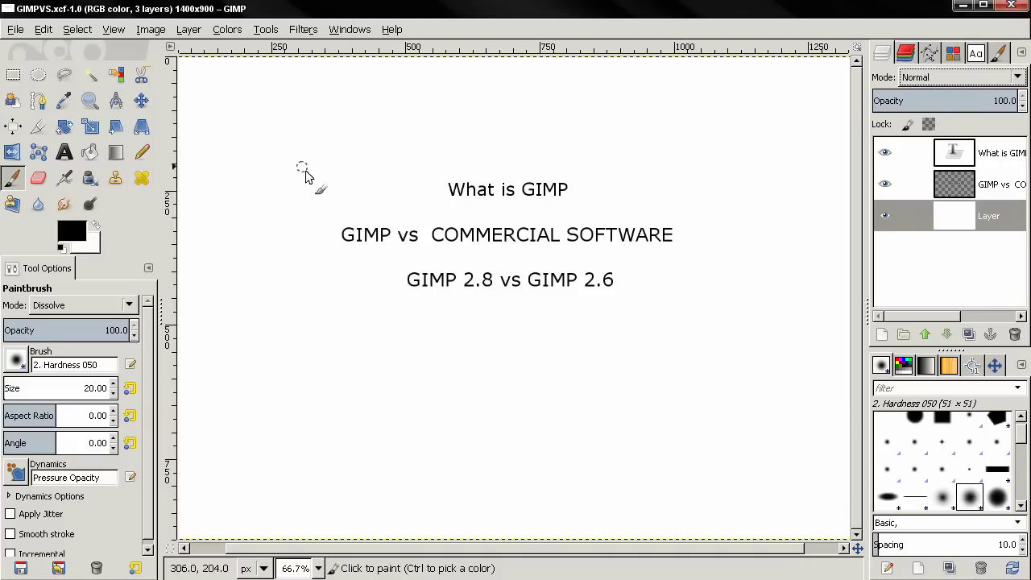
Review the commands for saving and exporting the image.
left_click(14, 31)
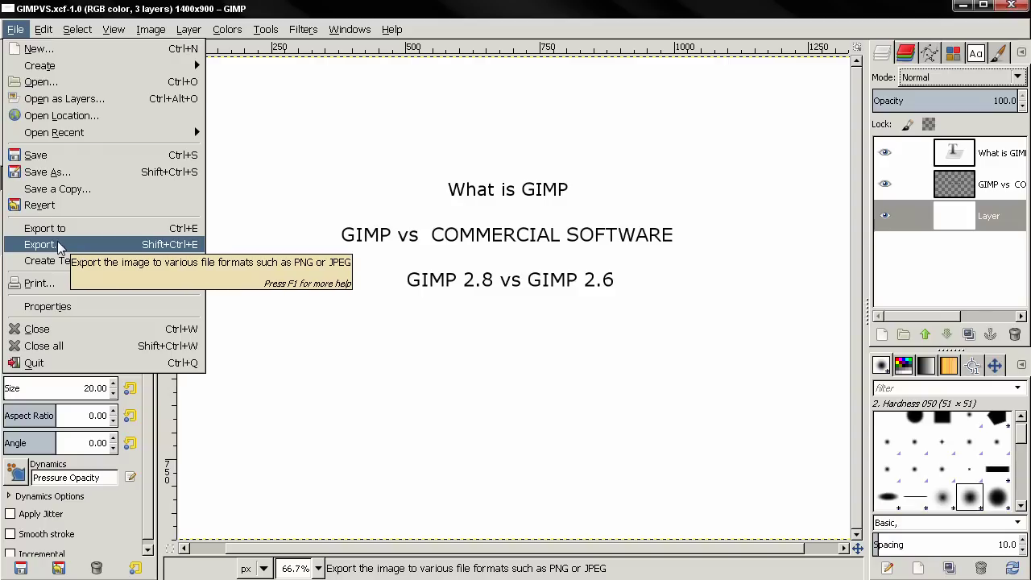
left_click(266, 29)
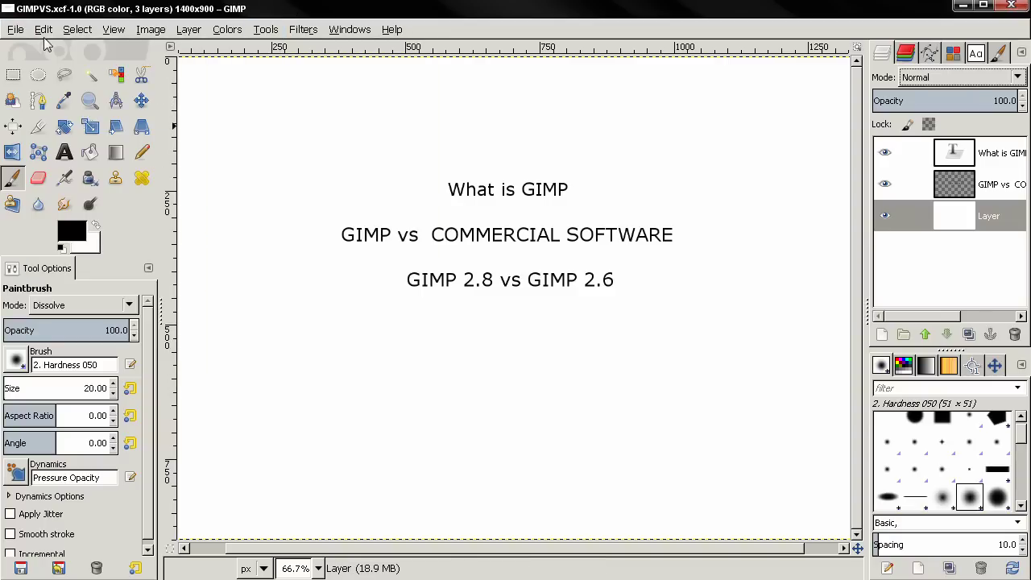
left_click(16, 30)
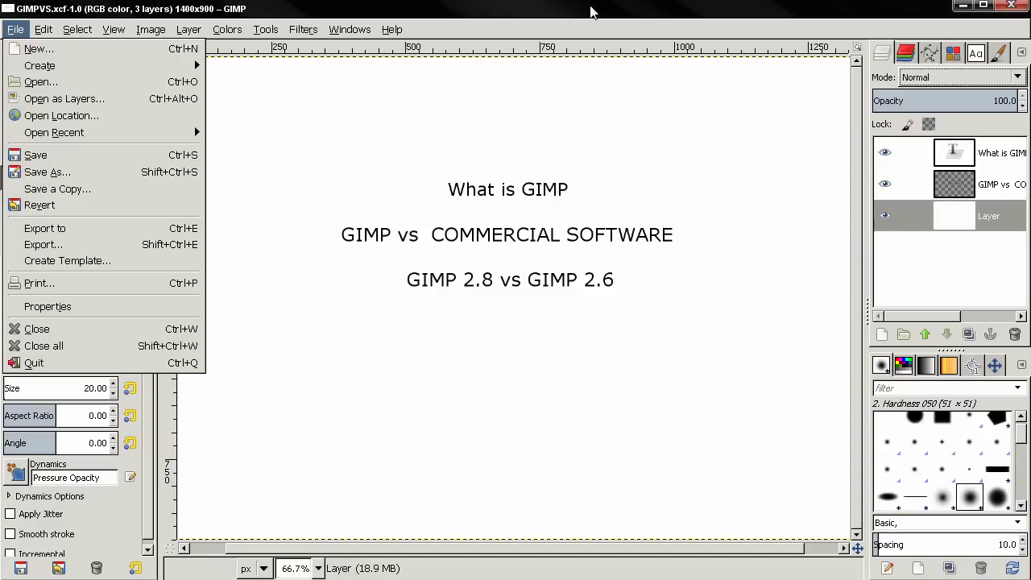
left_click(419, 89)
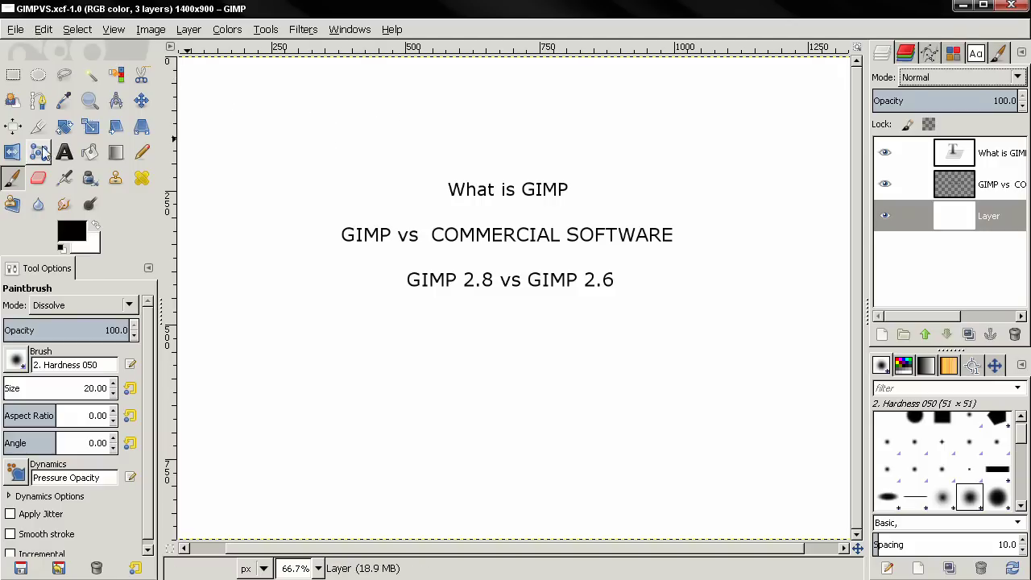
Activate the Text tool and review the text commands available for the "What is GIMP" layer.
left_click(66, 152)
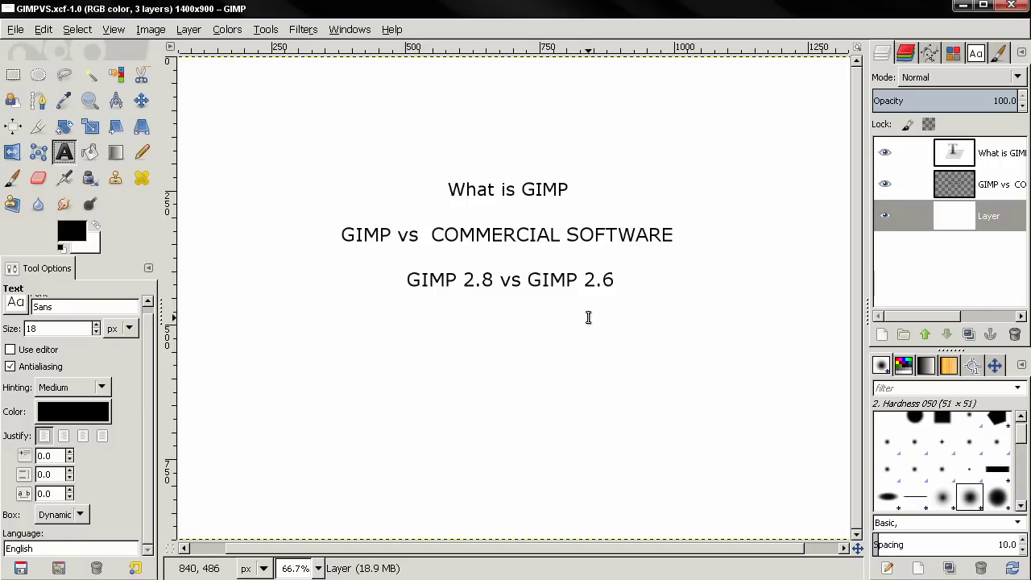
right_click(965, 155)
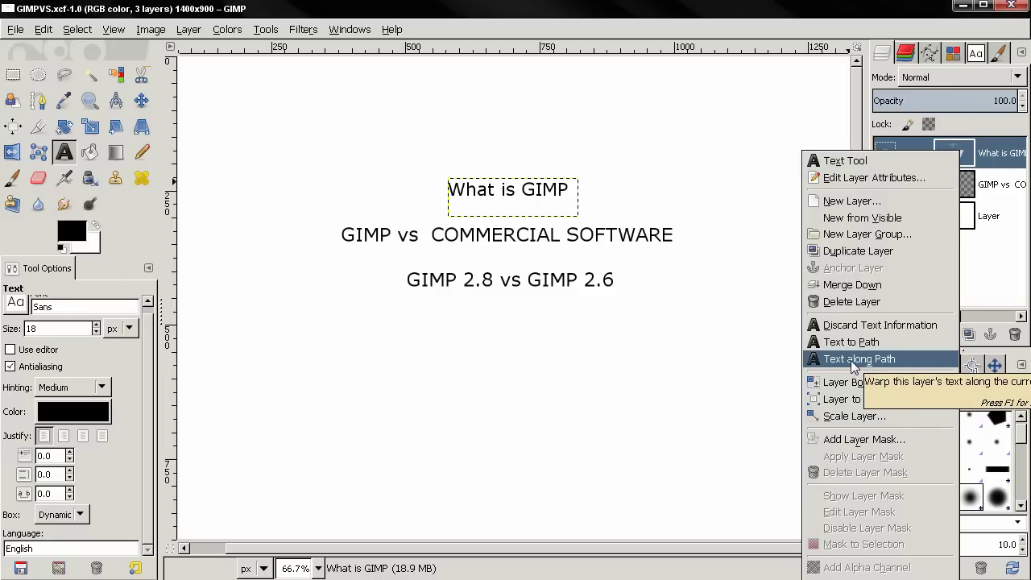
left_click(657, 9)
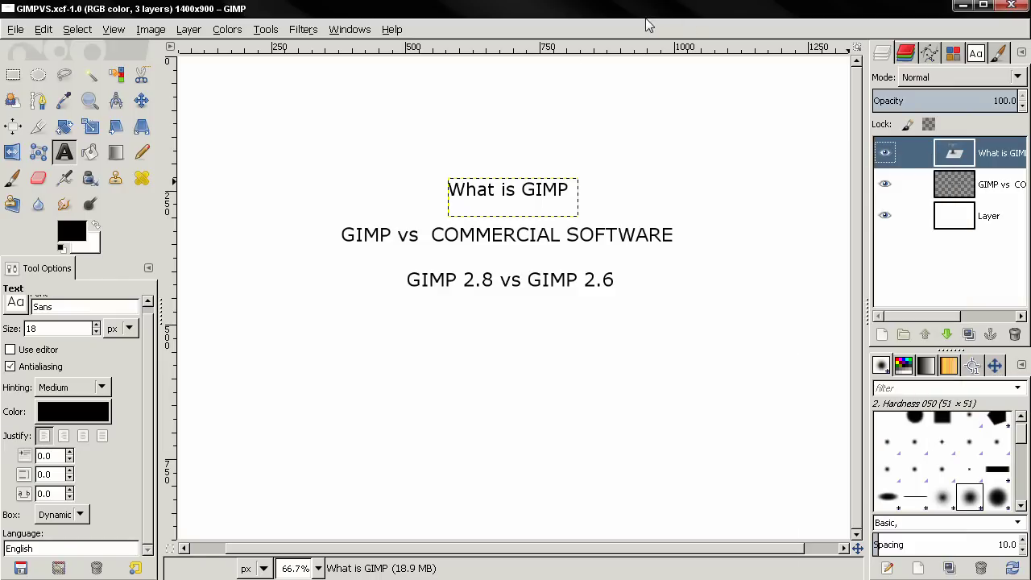
Add the Buffers dialog to the dock containing the layers and return to the Layers dialog.
left_click(332, 31)
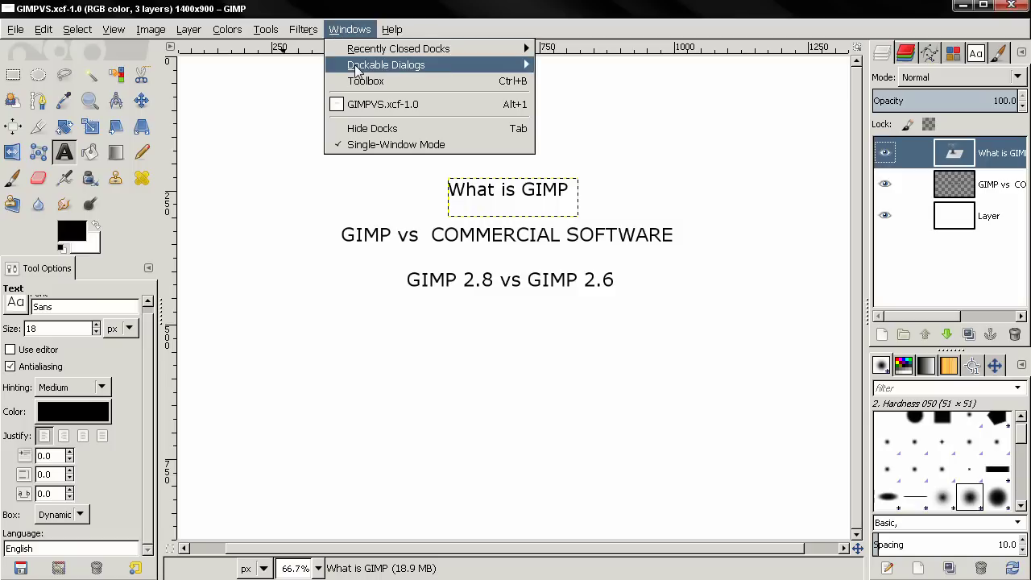
mouse_move(363, 73)
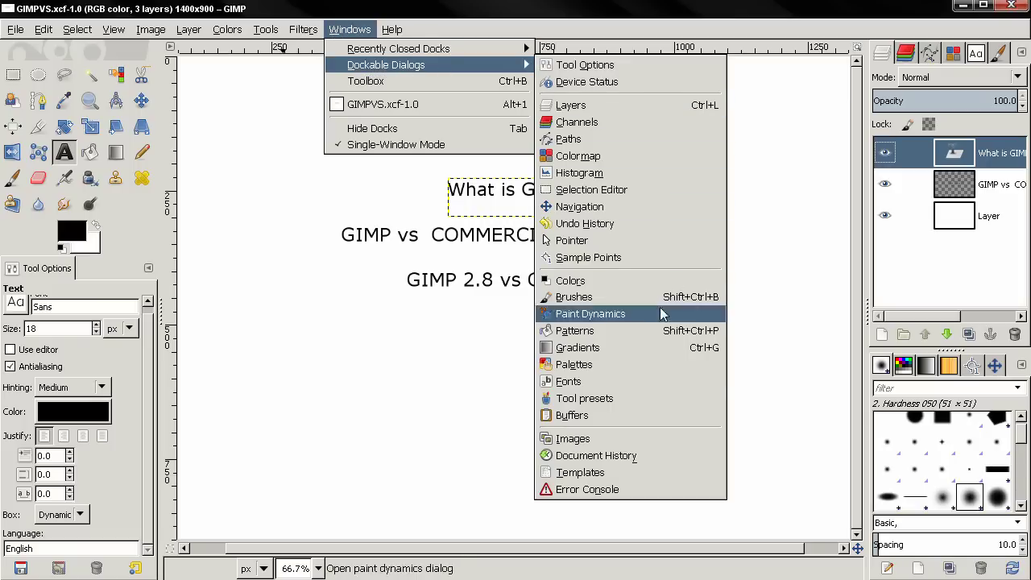
left_click(610, 417)
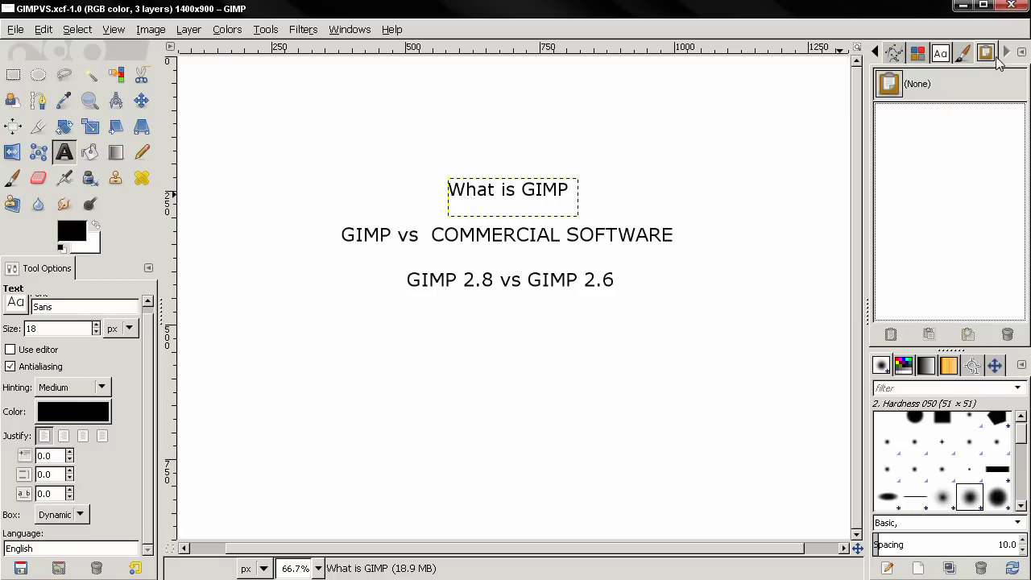
left_click(876, 51)
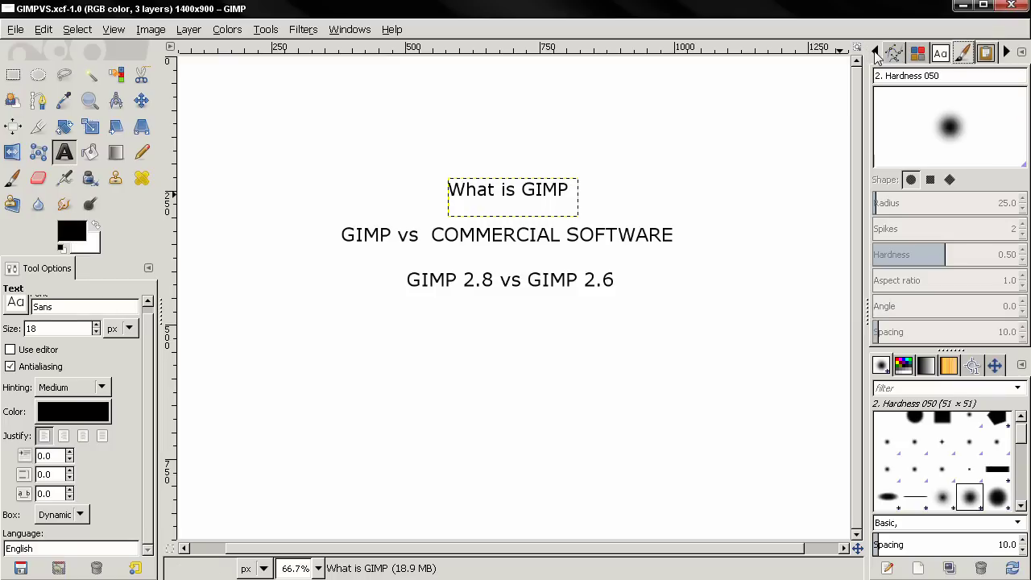
left_click(876, 52)
left_click(876, 51)
left_click(876, 51)
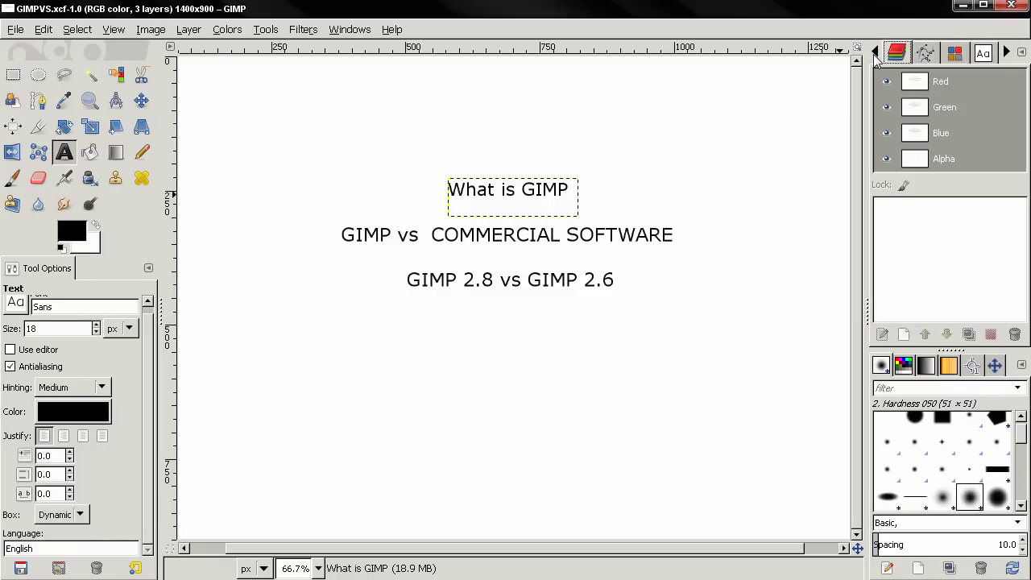
left_click(876, 51)
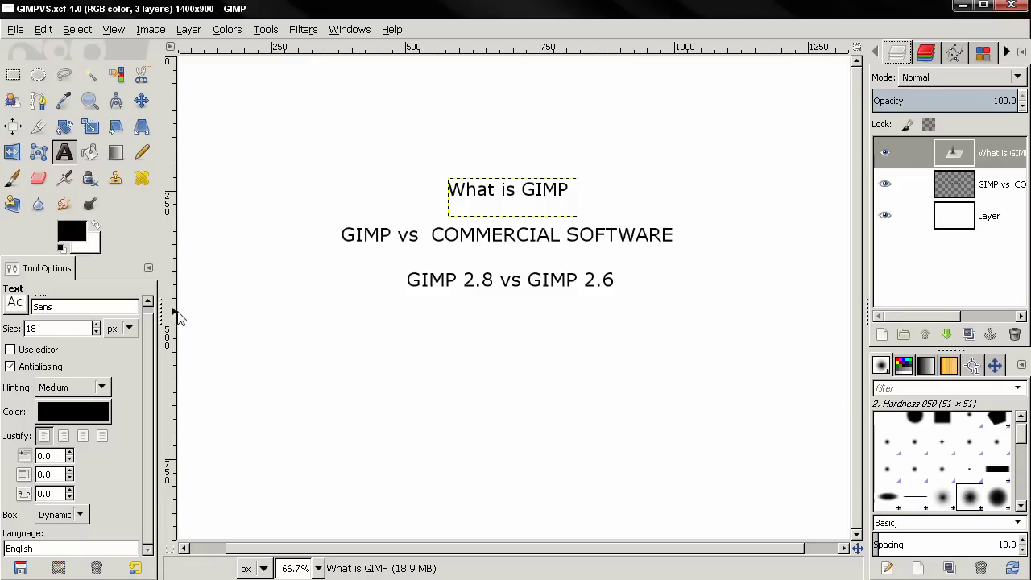
Detach the Tool Options dialog into its own floating window and close it.
left_click(148, 268)
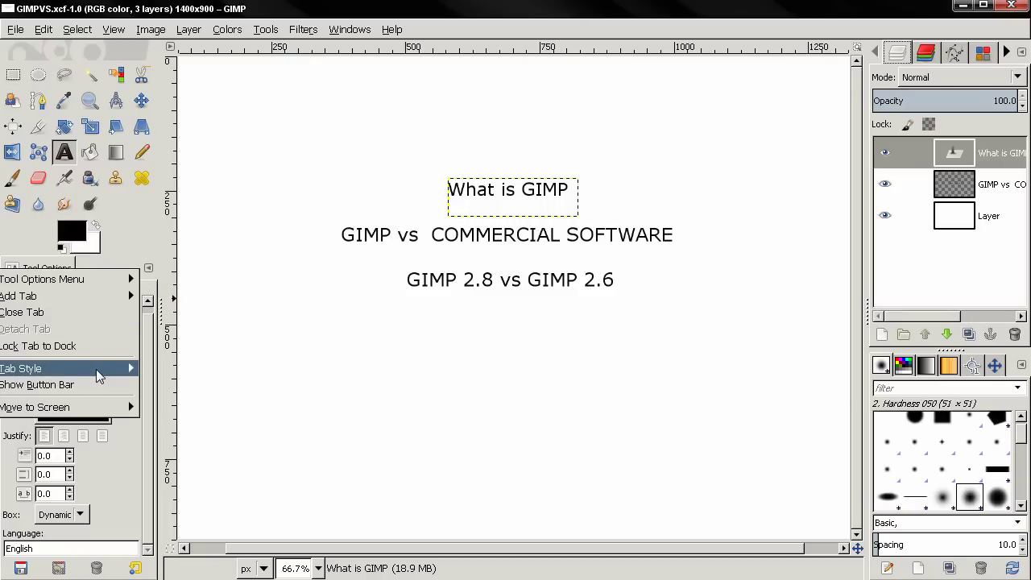
left_click(302, 157)
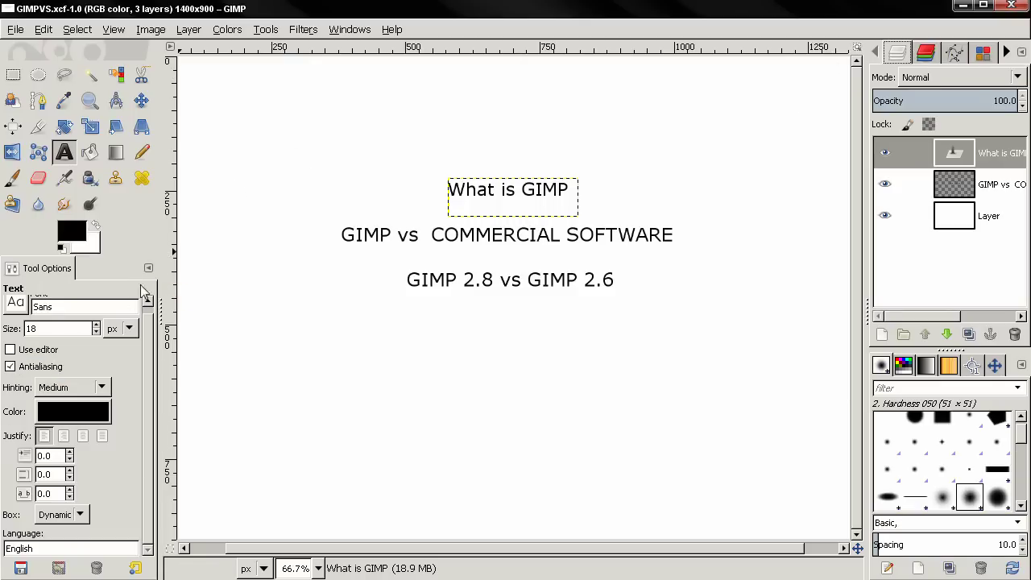
left_click_drag(62, 269, 441, 253)
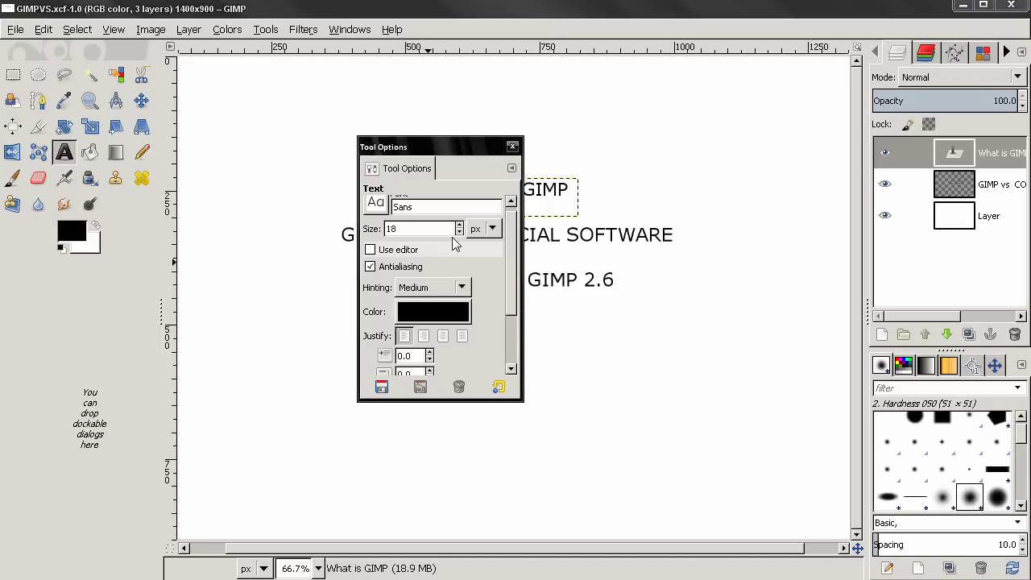
left_click(514, 150)
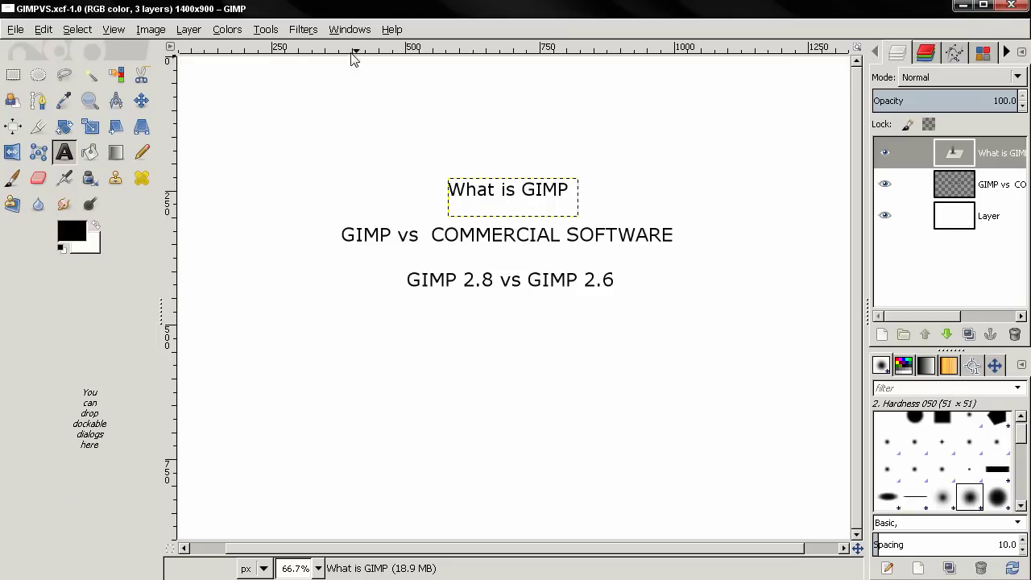
Reopen the Tool Options dialog, dock it beneath the toolbox, and bring the Layers dialog back into view.
left_click(350, 30)
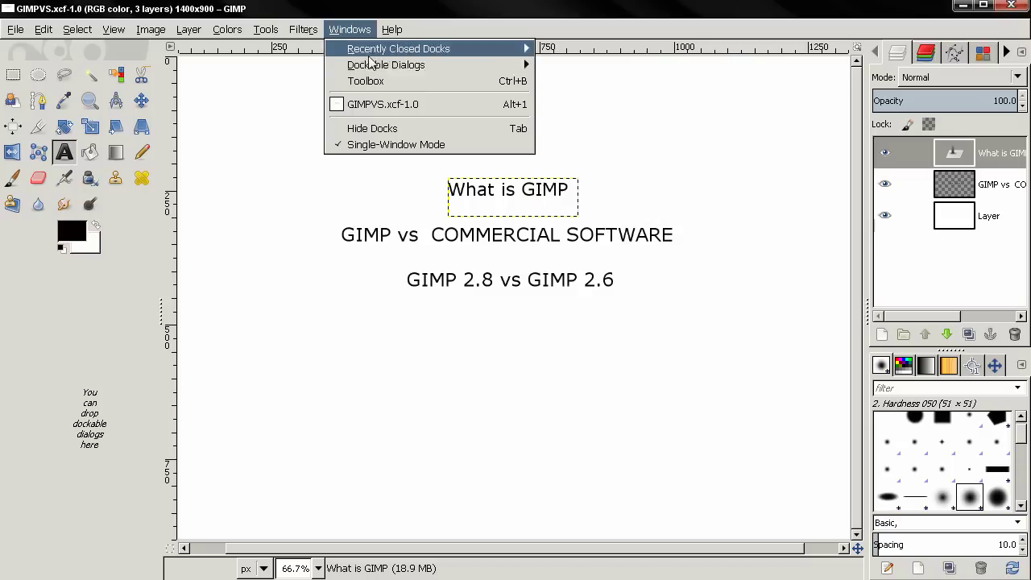
mouse_move(455, 65)
left_click(580, 63)
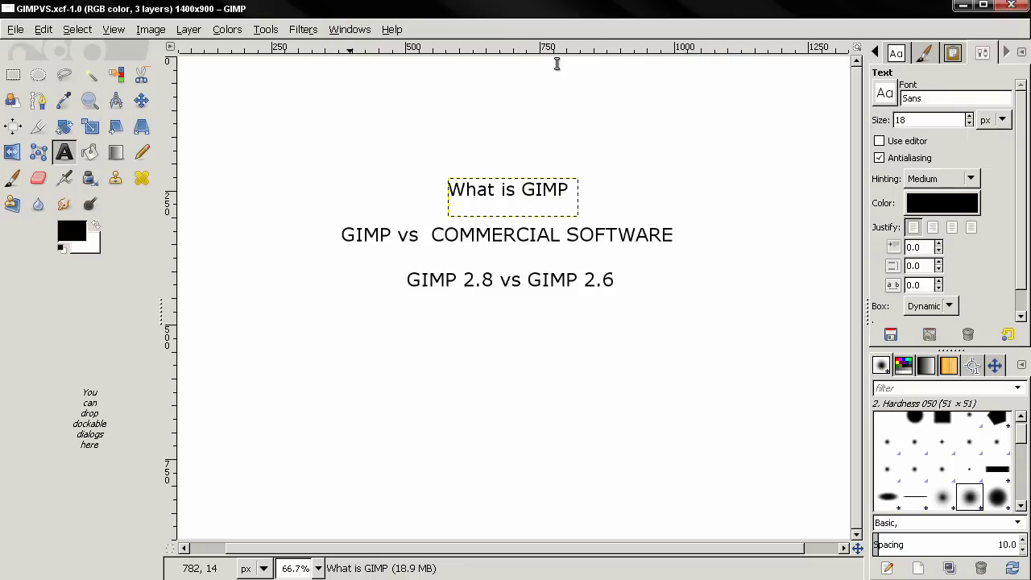
left_click_drag(984, 58, 92, 363)
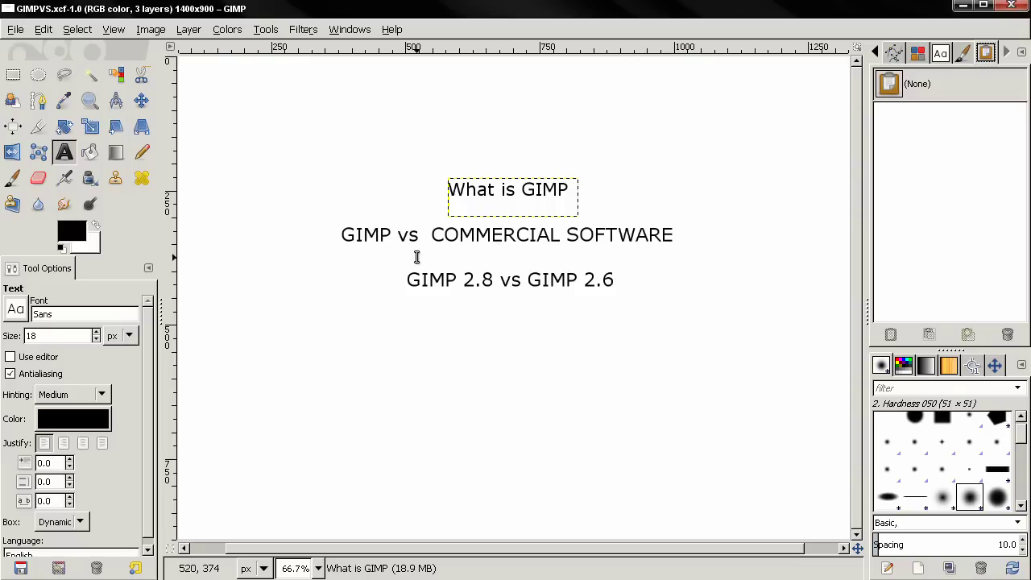
left_click(875, 53)
left_click(875, 53)
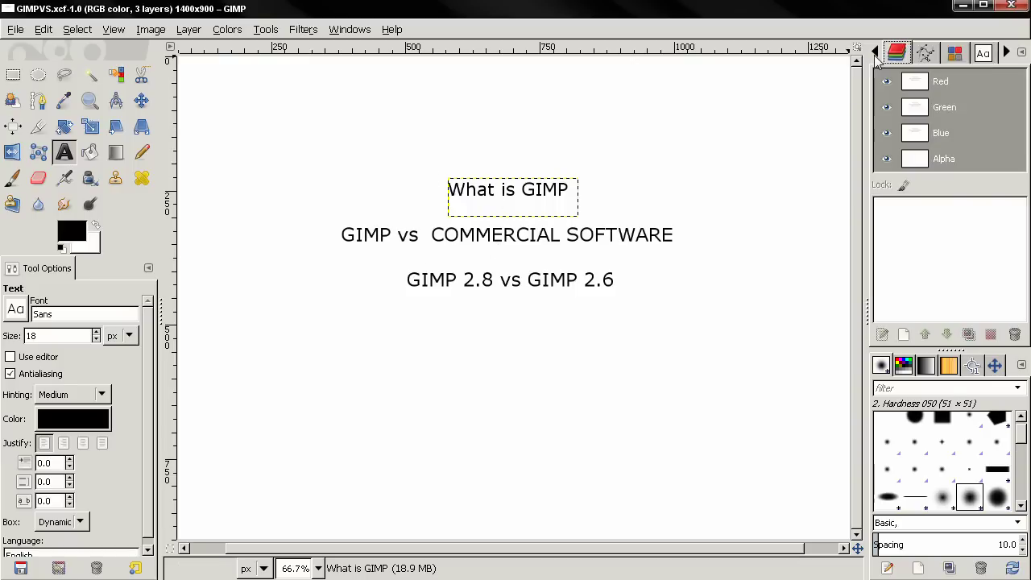
left_click(876, 54)
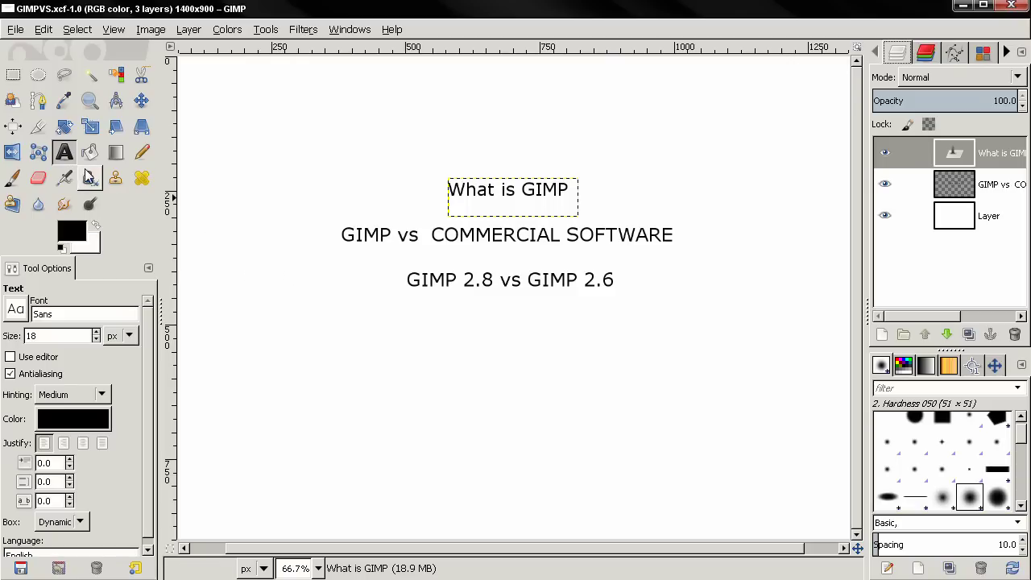
Activate the Paintbrush and set its brush aspect ratio to -2.60.
left_click(12, 177)
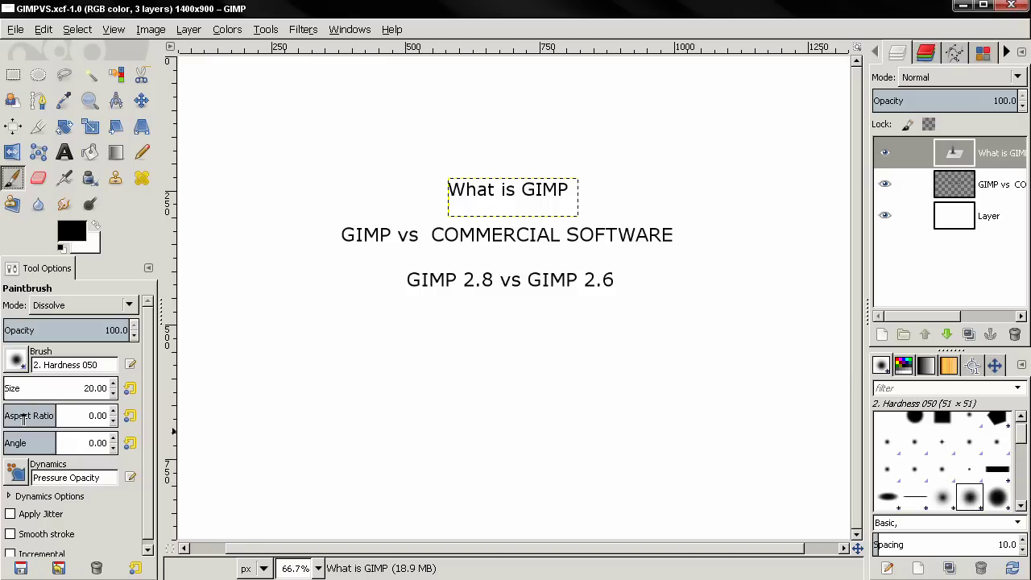
left_click(50, 416)
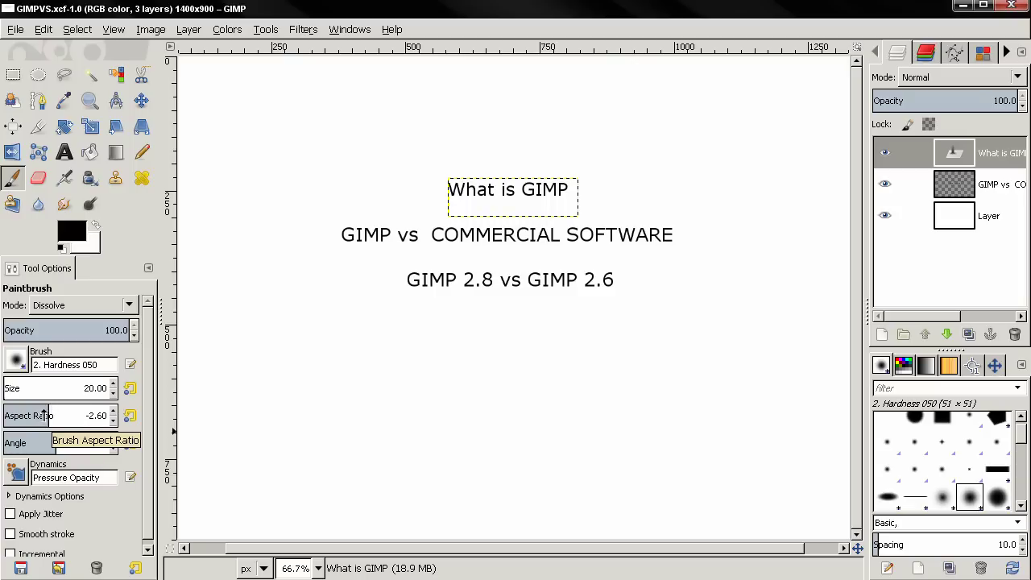
left_click_drag(44, 416, 68, 411)
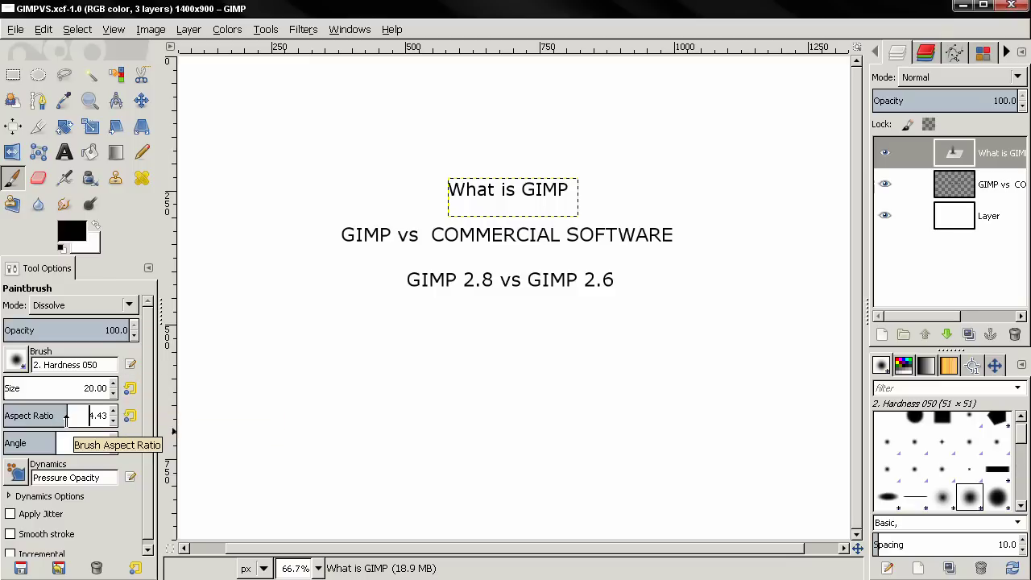
left_click_drag(68, 416, 50, 416)
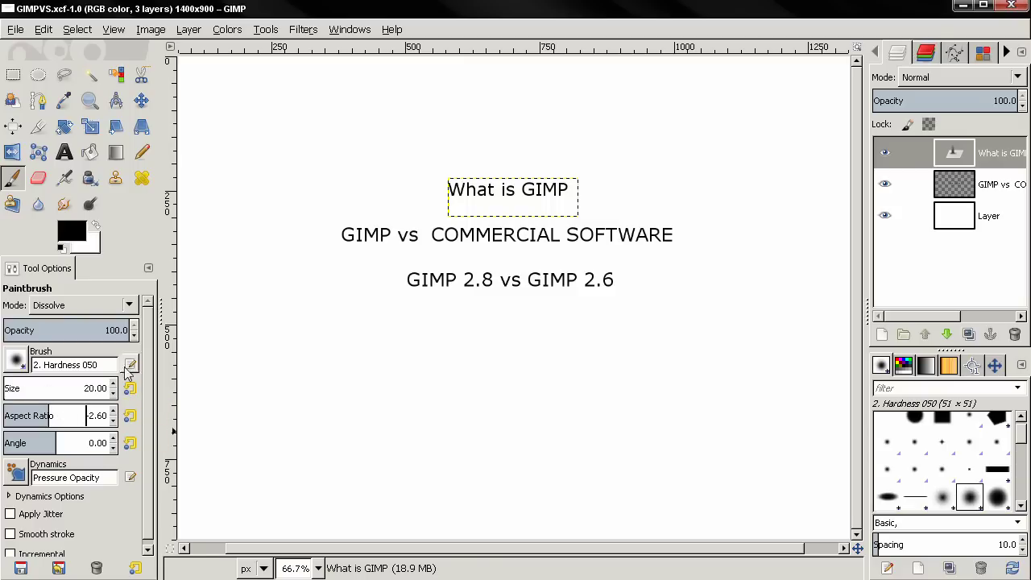
Draw a text box about 267 × 169 px with the Text tool, starting below and to the left of the title lines.
key("t")
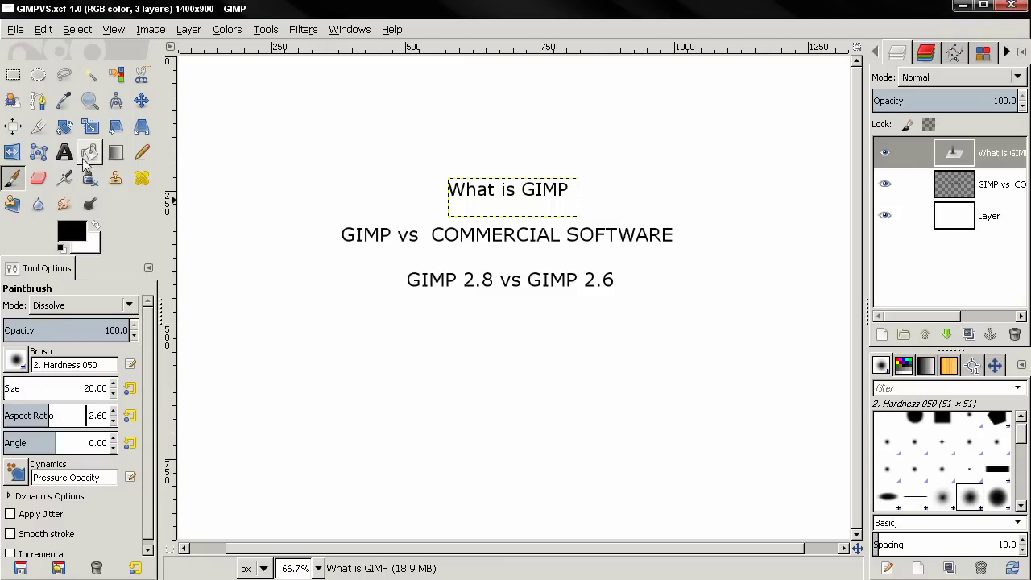
left_click_drag(299, 269, 455, 369)
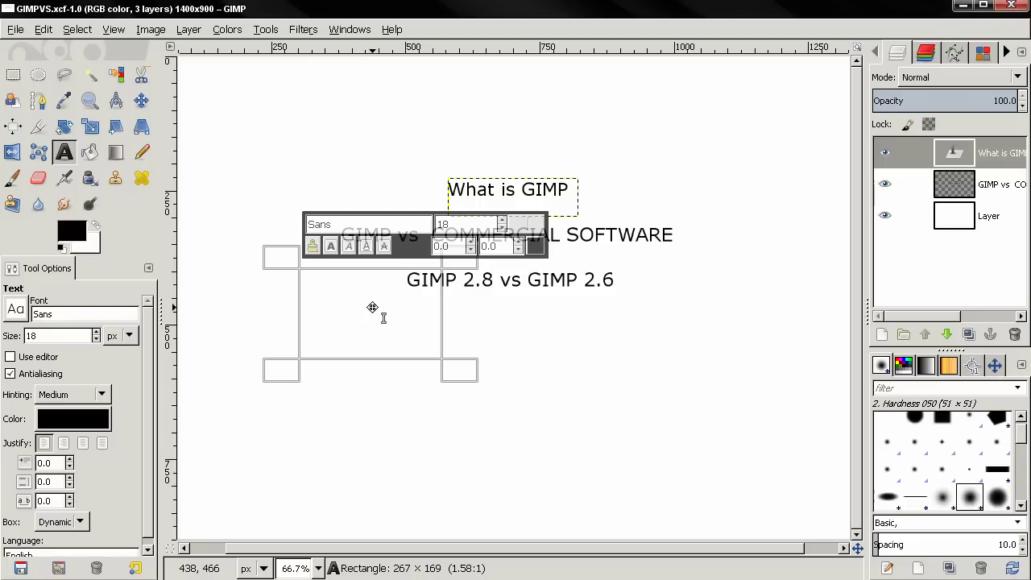
Move the empty text box right and slightly down, and look up fonts starting with "h" in the on-canvas text editor.
left_click_drag(372, 307, 476, 329)
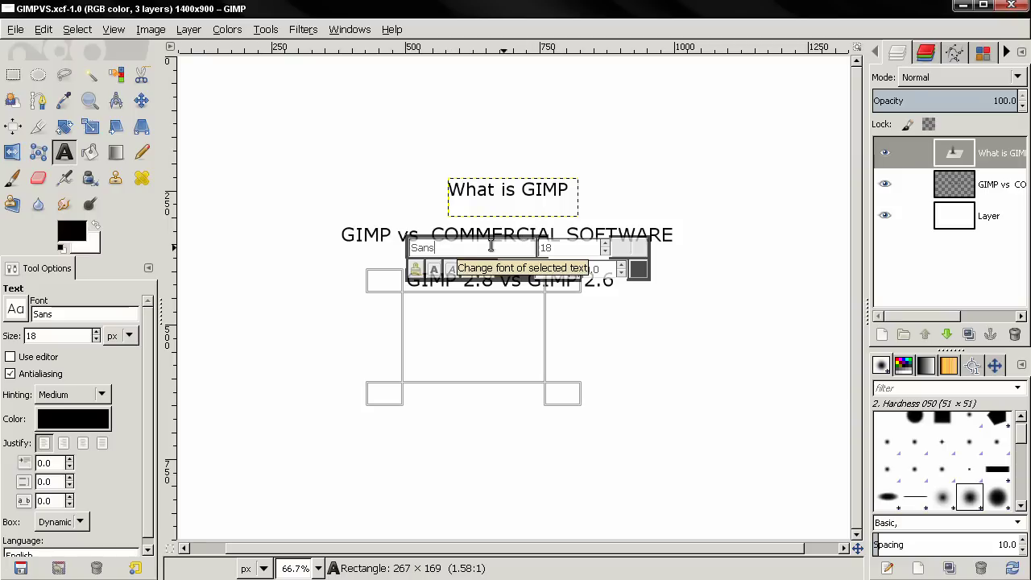
left_click(451, 247)
key("ctrl+a")
type("h")
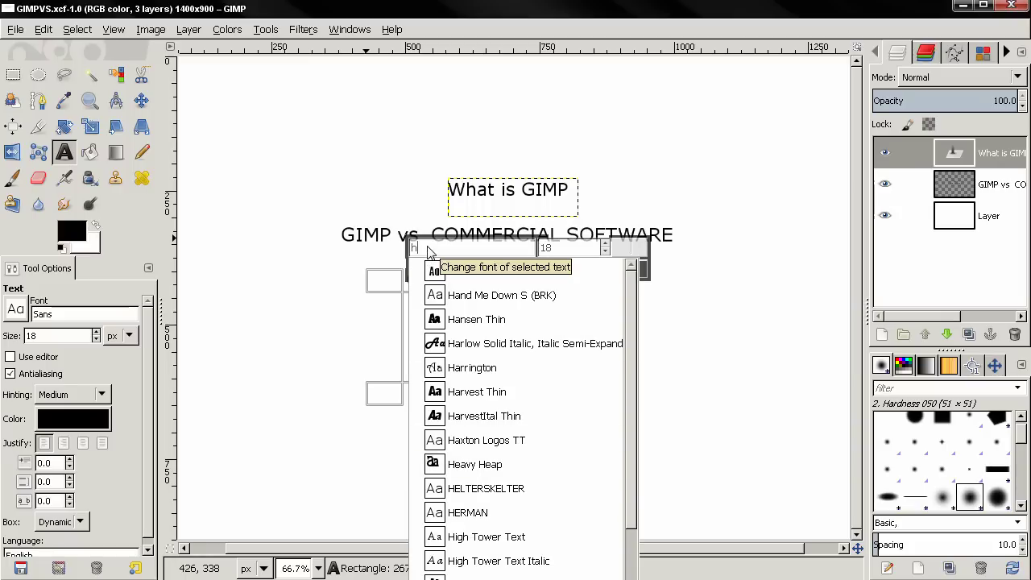
key("Escape")
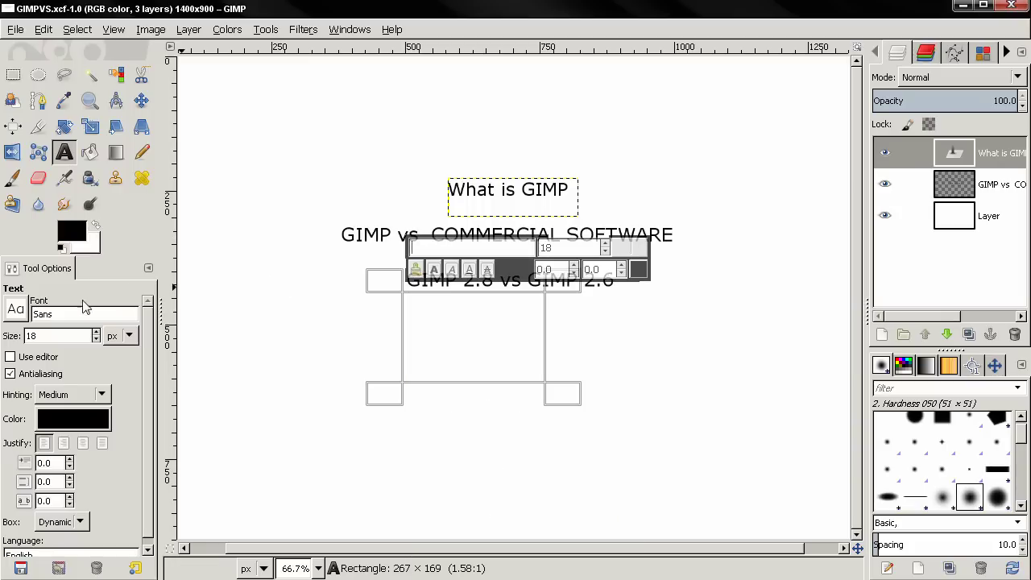
Browse the font previews in the Text tool's options, keep Sans as the font, and discard the empty text box.
left_click(17, 310)
scroll(25, 395, "down", 1)
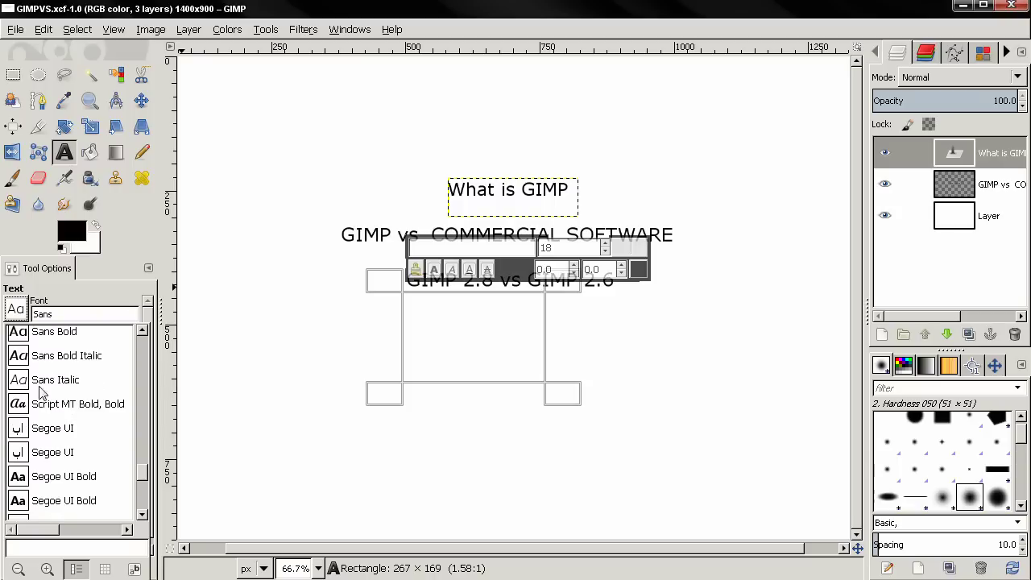
scroll(25, 395, "down", 1)
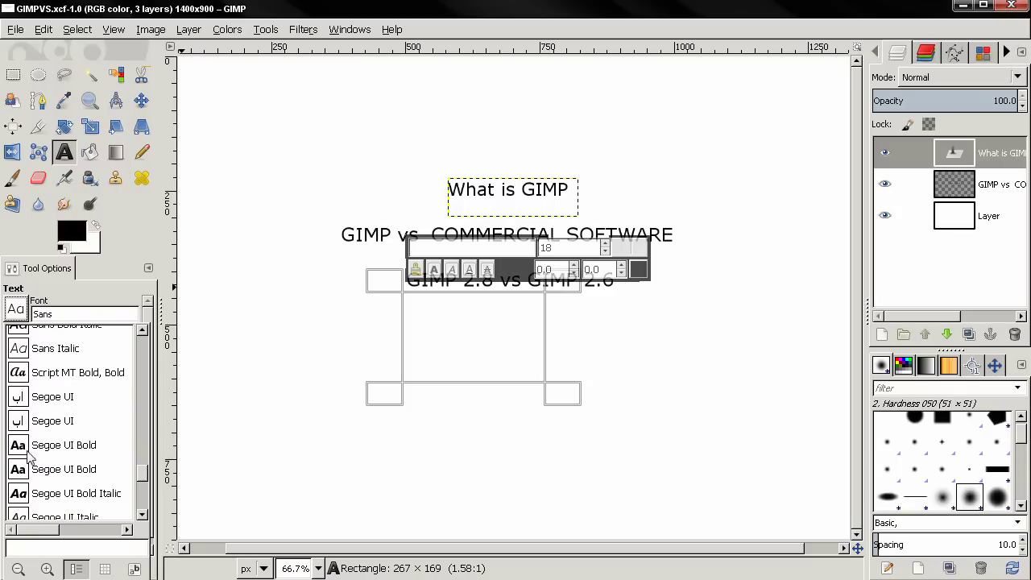
left_click(23, 311)
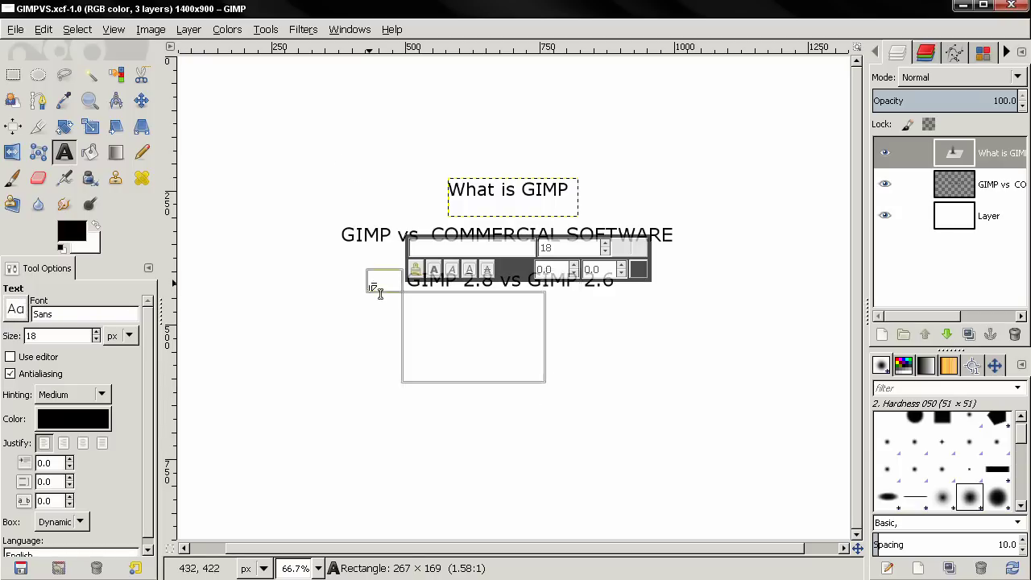
key("Escape")
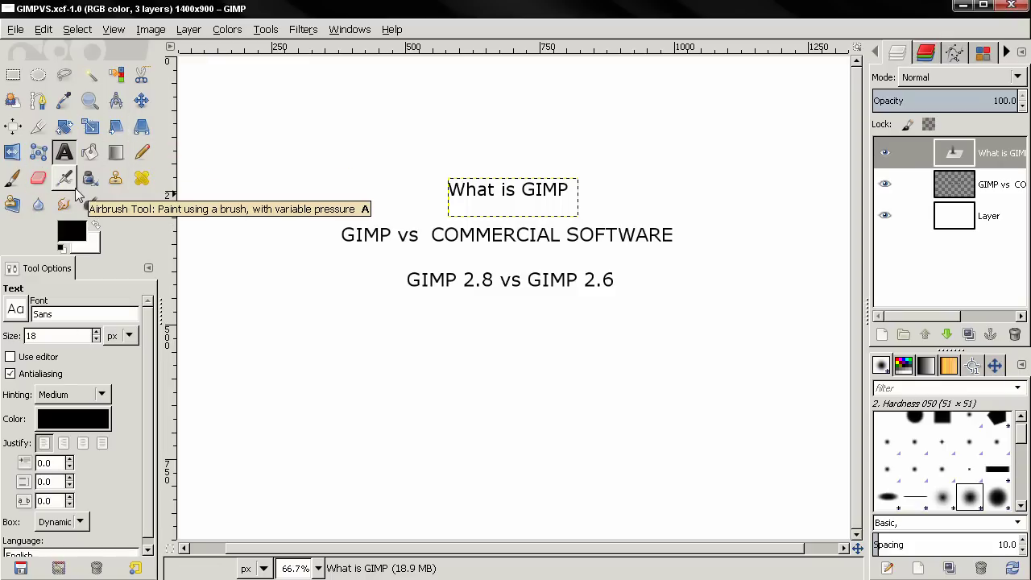
Activate the Blur/Sharpen tool and look over the available color adjustment commands without applying any.
left_click(38, 206)
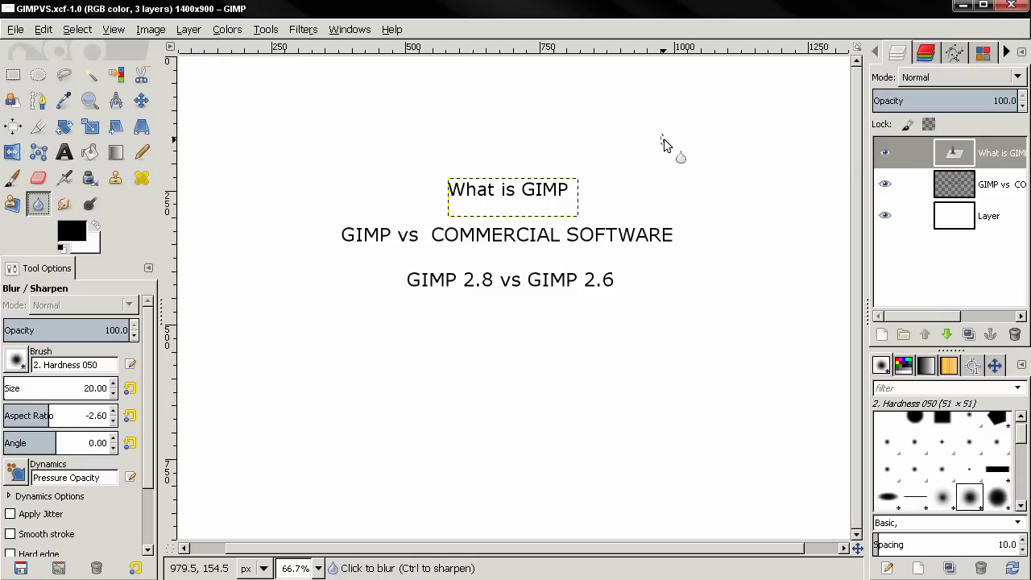
left_click(230, 29)
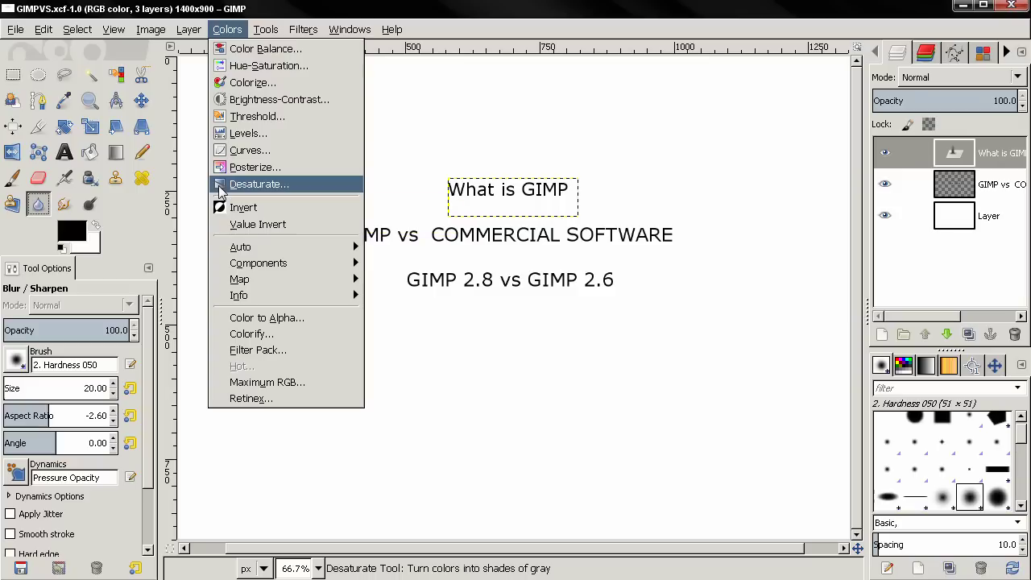
left_click(398, 10)
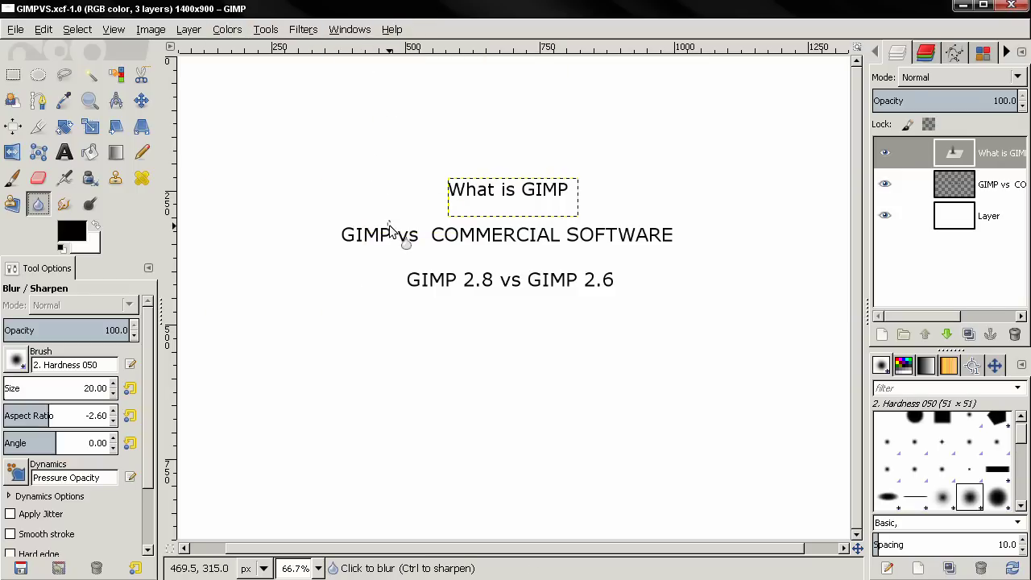